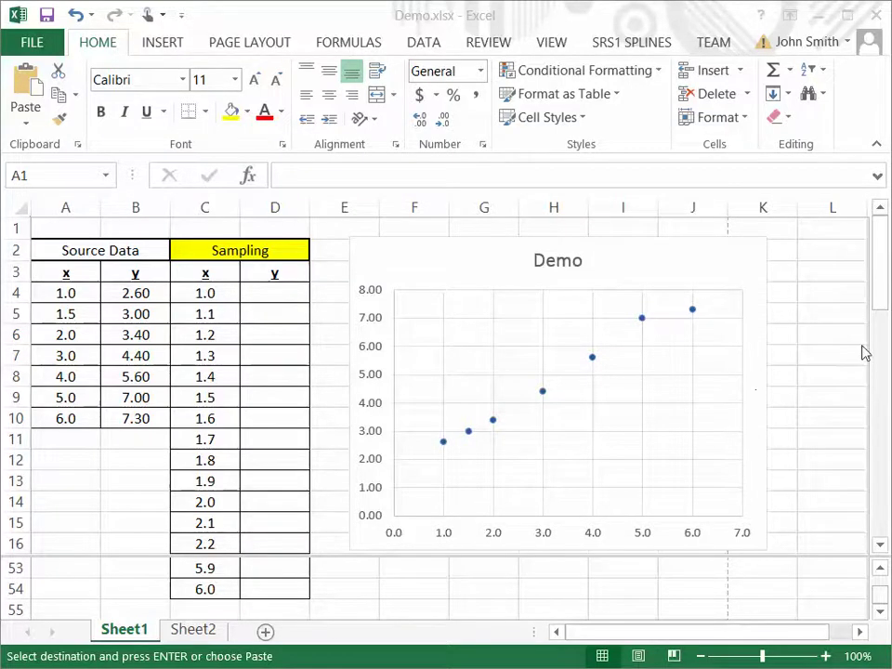
Show the SRS1 Splines commands and review the source data in A4:B10 and the first sampling x value
{"action": "left_click", "coordinate": [625, 42]}
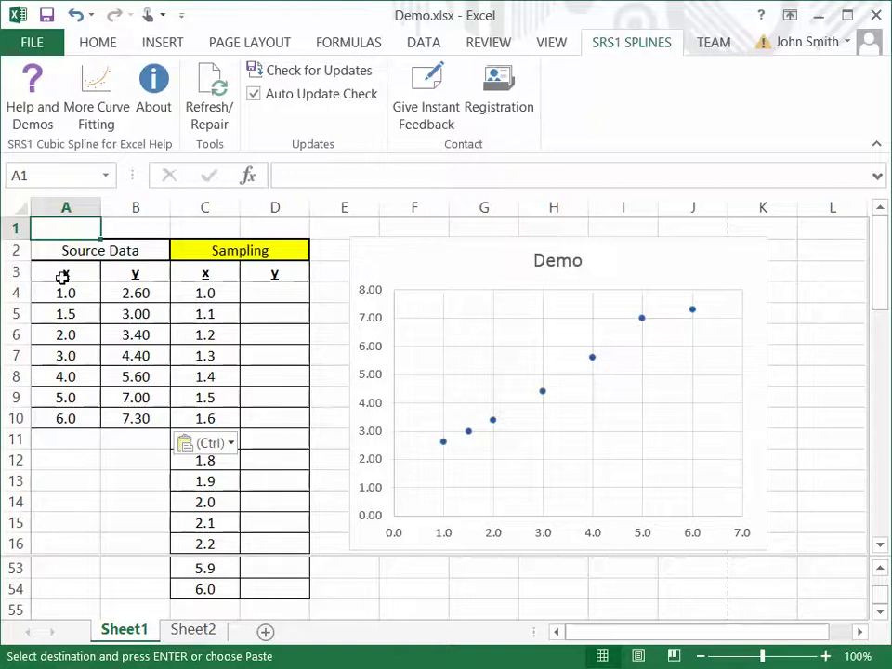
{"action": "left_click_drag", "start_coordinate": [69, 293], "coordinate": [127, 418]}
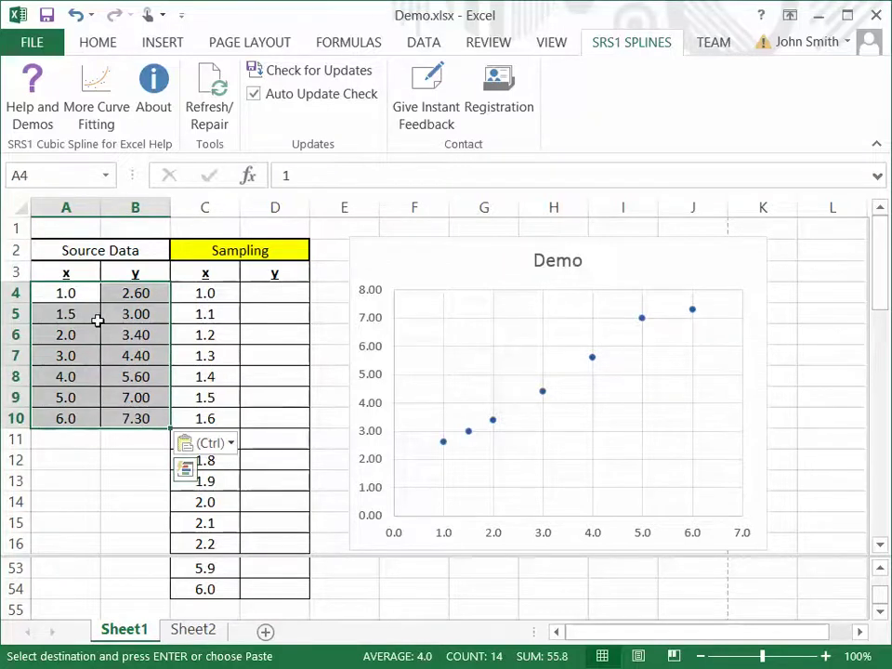
{"action": "left_click_drag", "start_coordinate": [74, 294], "coordinate": [72, 420]}
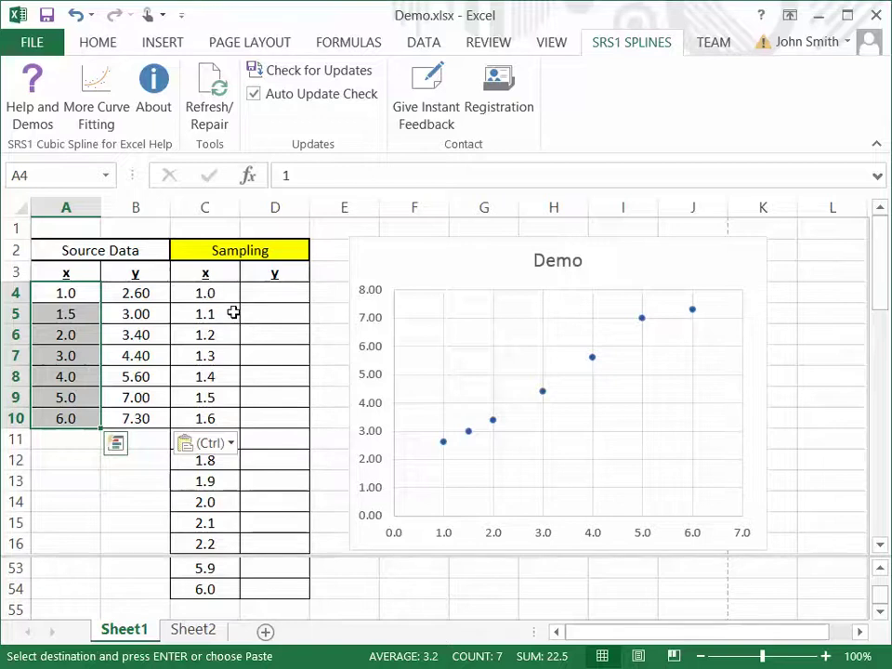
{"action": "left_click", "coordinate": [212, 295]}
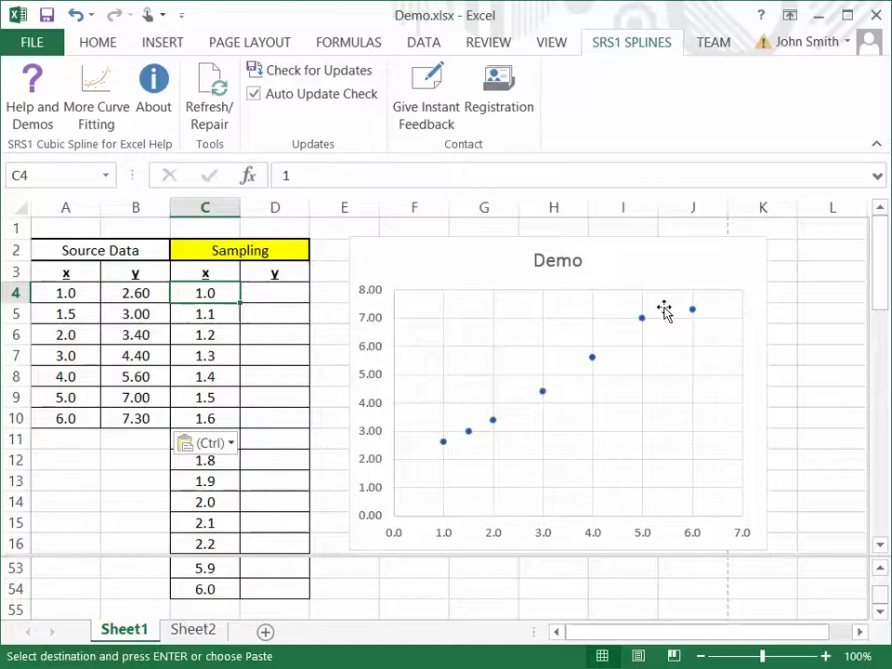
Start a function formula in D4 and list the functions of the SRS1Splines.Functions25 category
{"action": "left_click", "coordinate": [274, 294]}
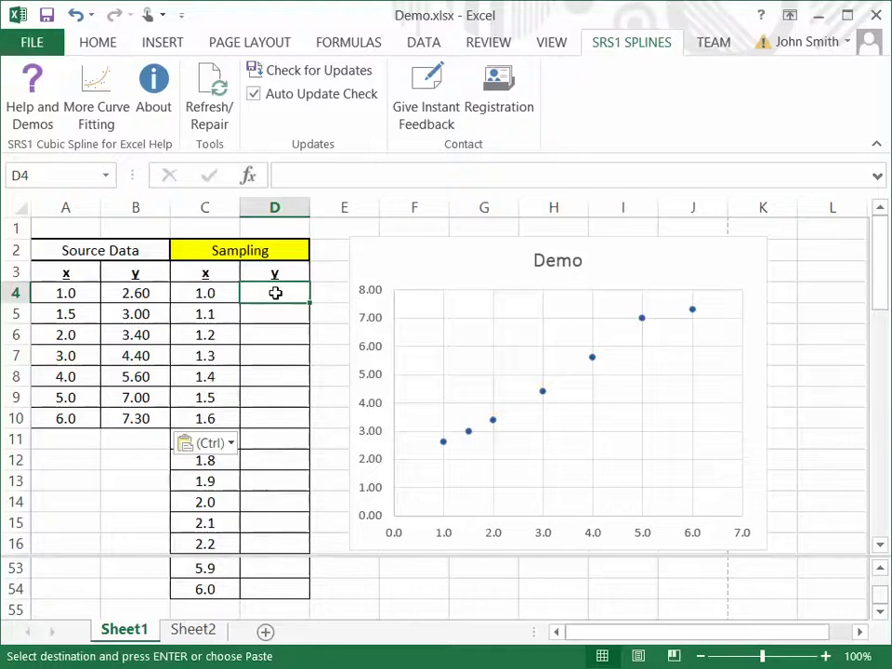
{"action": "type", "text": "="}
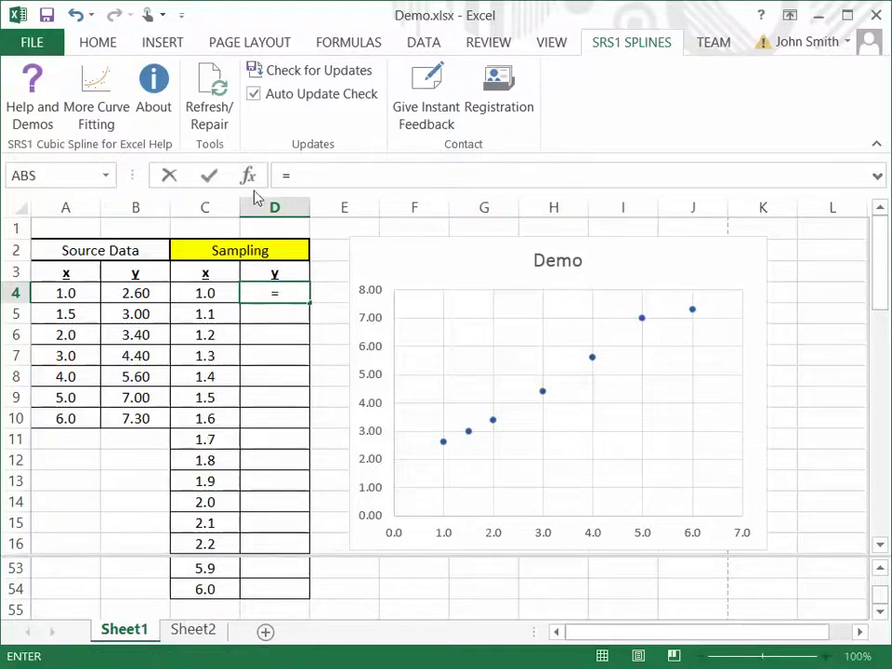
{"action": "left_click", "coordinate": [249, 177]}
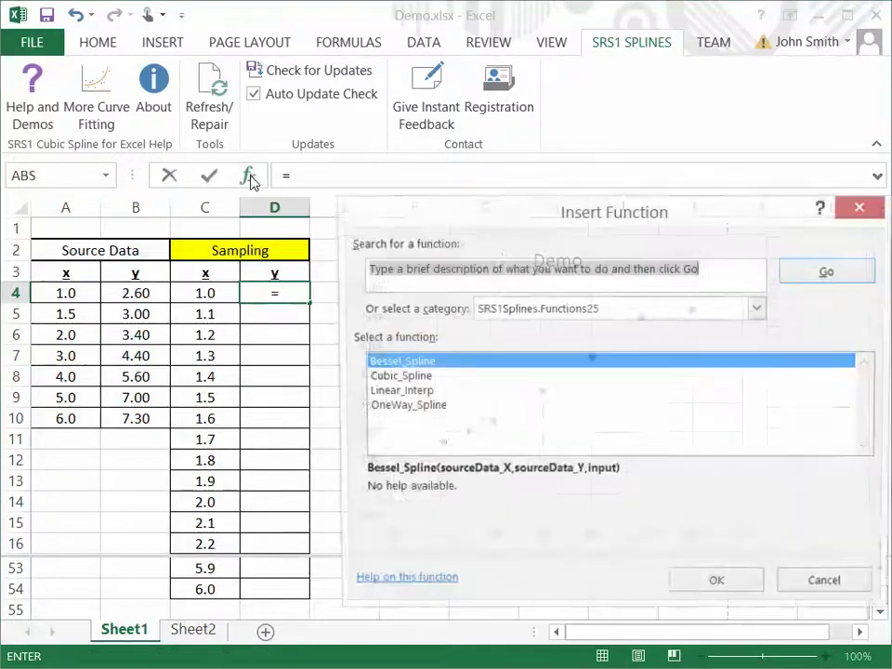
{"action": "left_click_drag", "start_coordinate": [491, 223], "coordinate": [369, 138]}
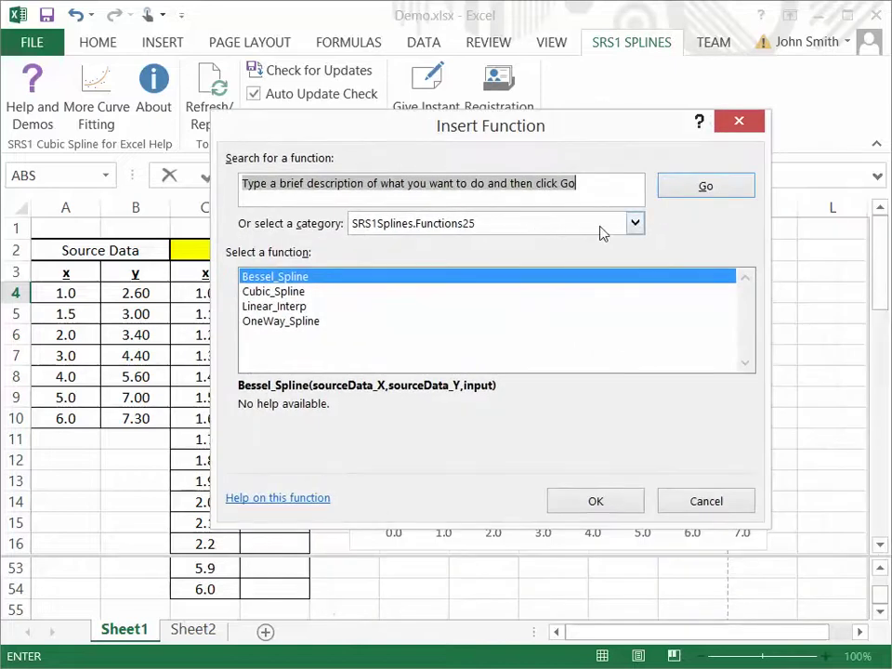
{"action": "left_click", "coordinate": [635, 223]}
{"action": "scroll", "coordinate": [633, 265], "scroll_direction": "up", "scroll_amount": 2}
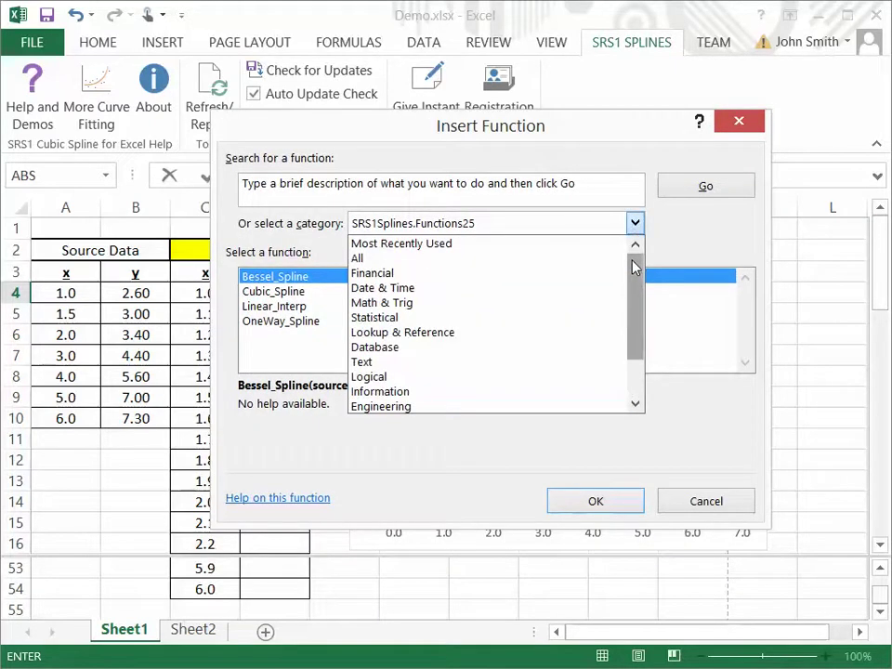
{"action": "left_click_drag", "start_coordinate": [632, 265], "coordinate": [635, 318]}
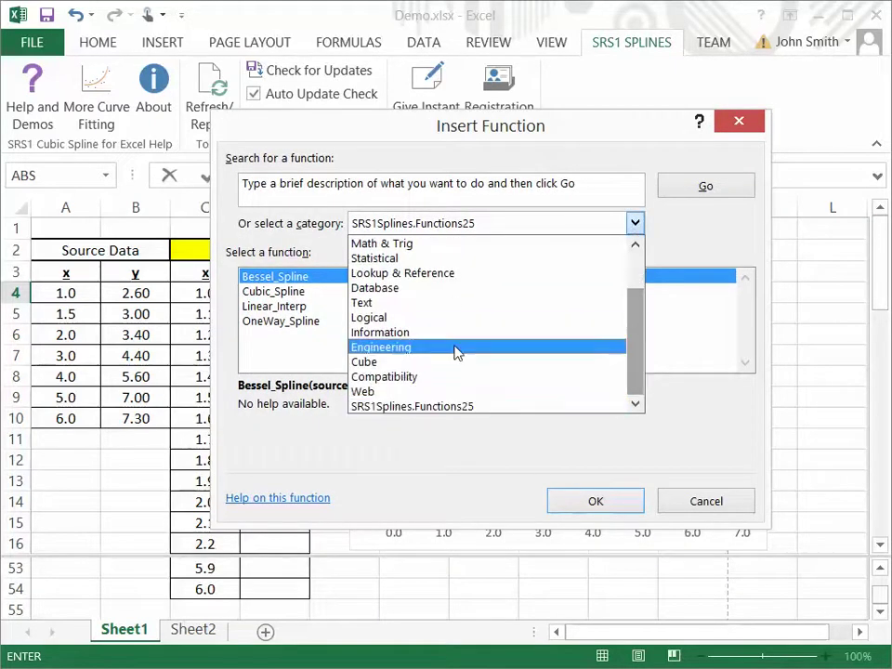
{"action": "left_click", "coordinate": [471, 409]}
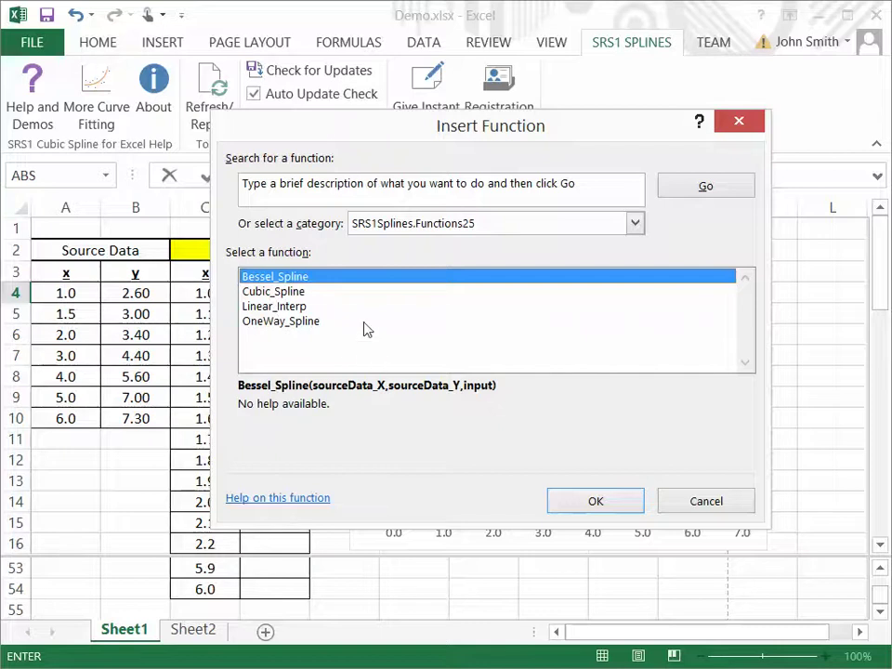
Insert the Linear_Interp function into D4, keeping the data columns uncovered by its arguments dialog
{"action": "left_click_drag", "start_coordinate": [327, 135], "coordinate": [438, 103]}
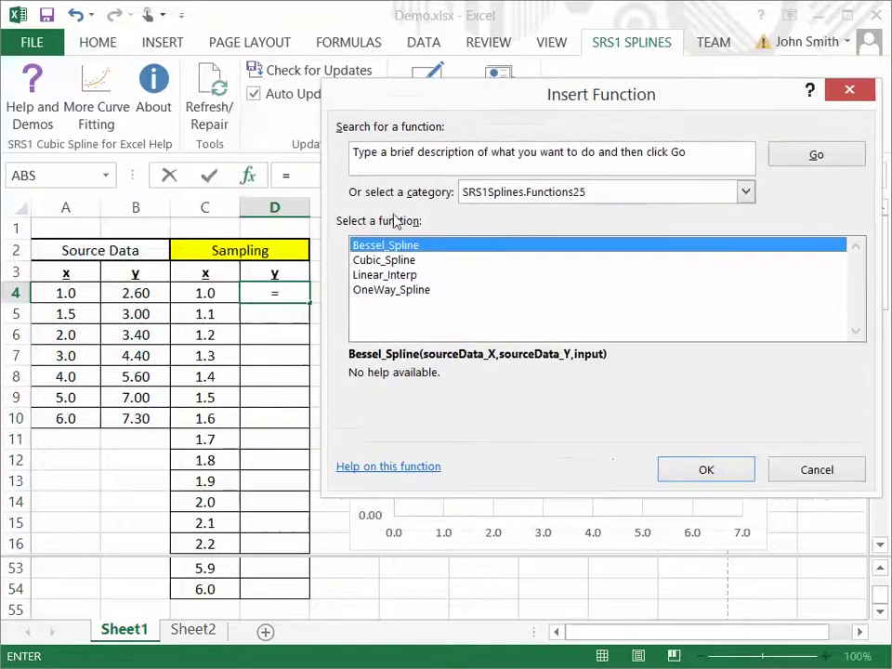
{"action": "left_click", "coordinate": [404, 276]}
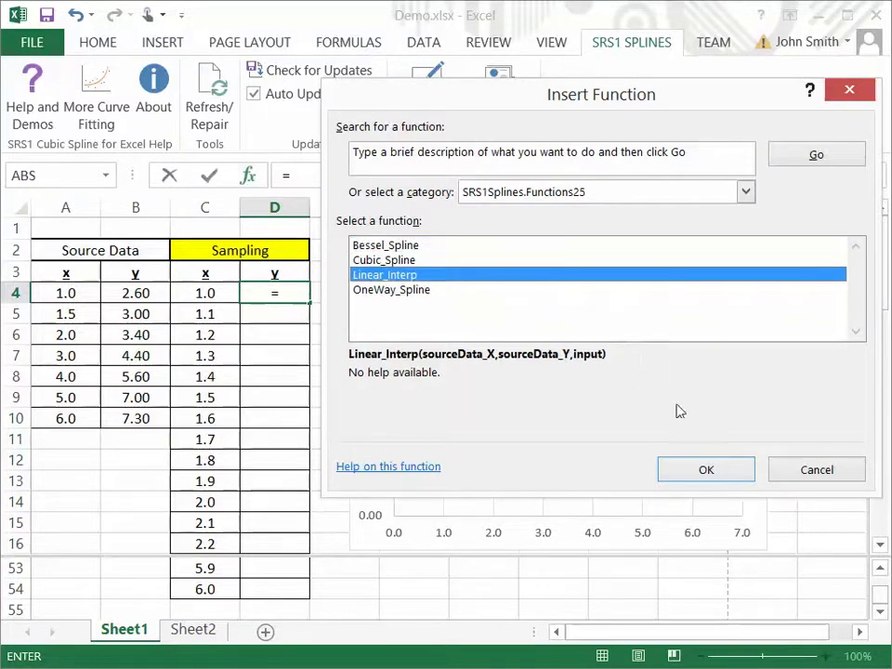
{"action": "left_click", "coordinate": [706, 470]}
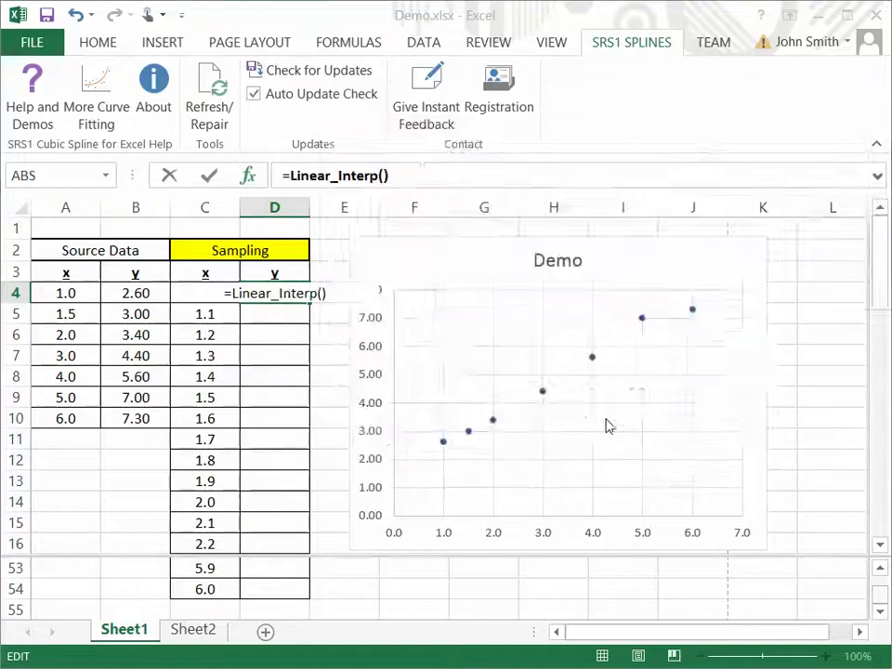
{"action": "left_click_drag", "start_coordinate": [422, 174], "coordinate": [496, 175]}
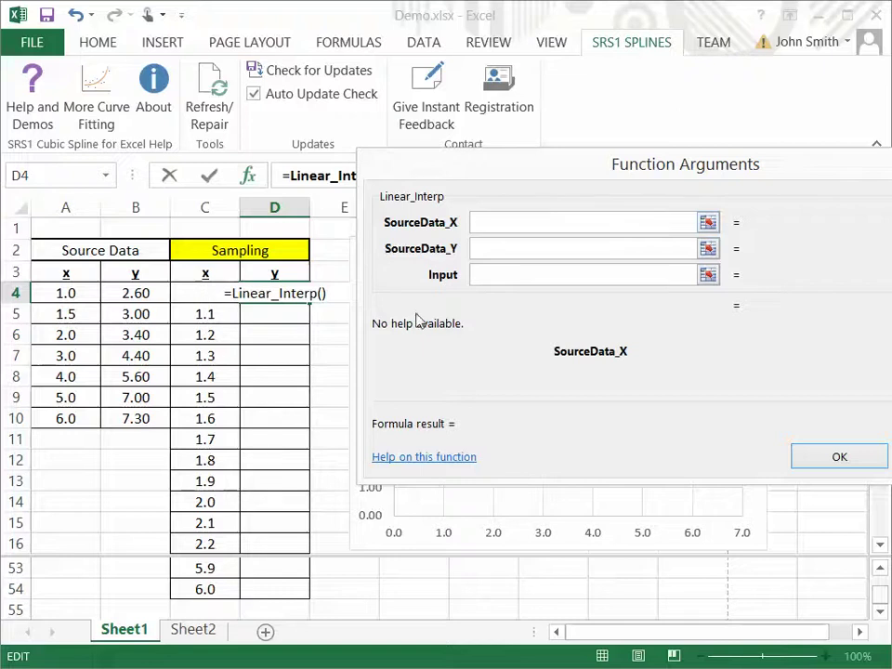
Set SourceData_X to $A$4:$A$10 and SourceData_Y to $B$4:$B$10 as absolute references
{"action": "left_click_drag", "start_coordinate": [66, 291], "coordinate": [69, 418]}
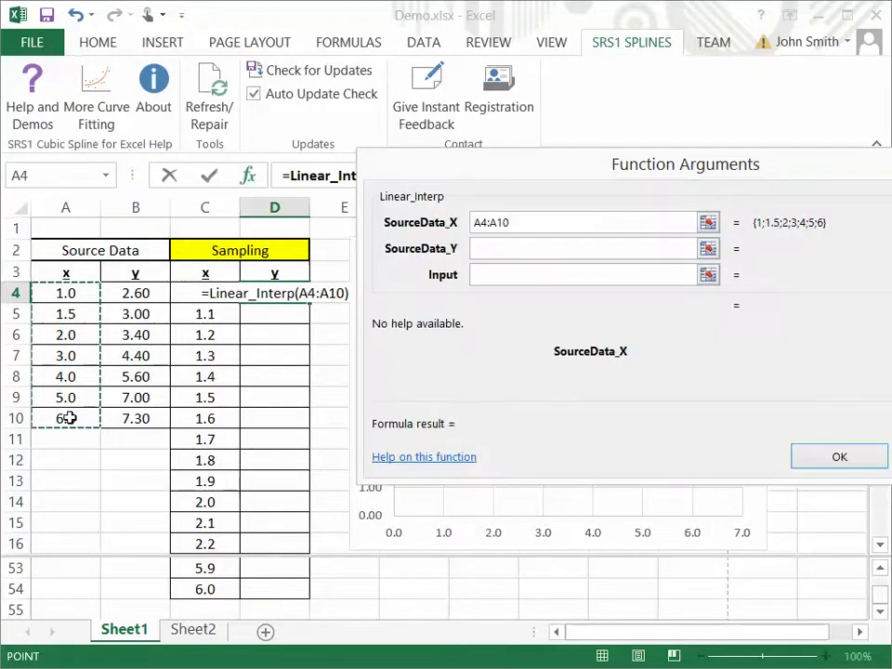
{"action": "key", "text": "F4"}
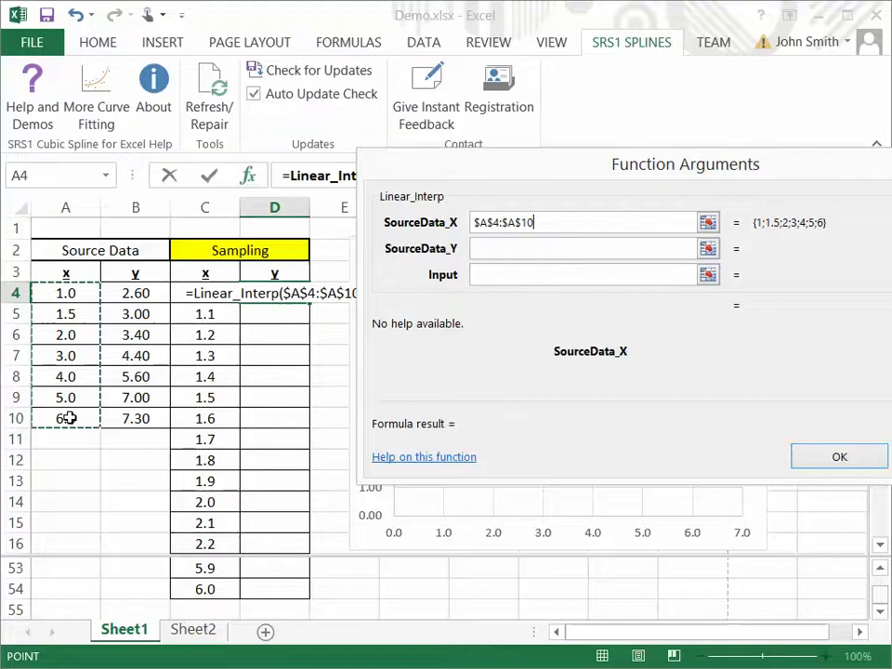
{"action": "left_click", "coordinate": [506, 249]}
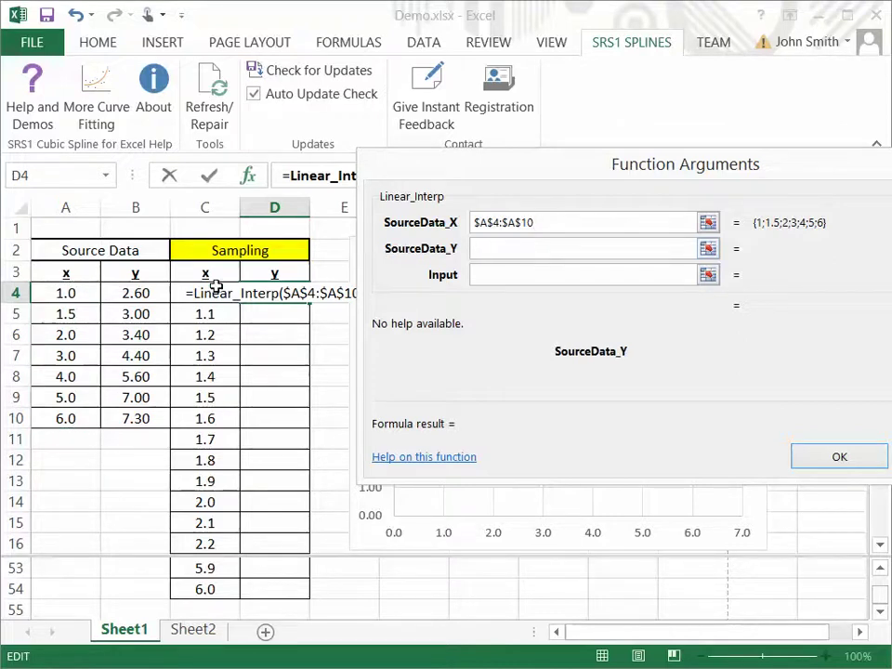
{"action": "left_click_drag", "start_coordinate": [146, 293], "coordinate": [145, 424]}
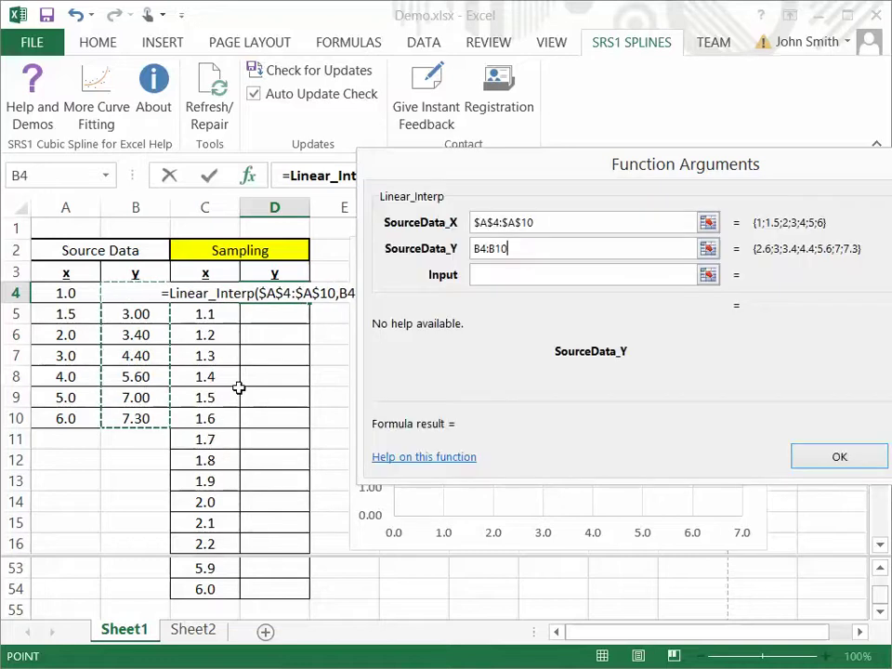
{"action": "key", "text": "F4"}
Set the function's Input to C4, accept the formula and fill it down the sampling y column to D54
{"action": "left_click", "coordinate": [509, 277]}
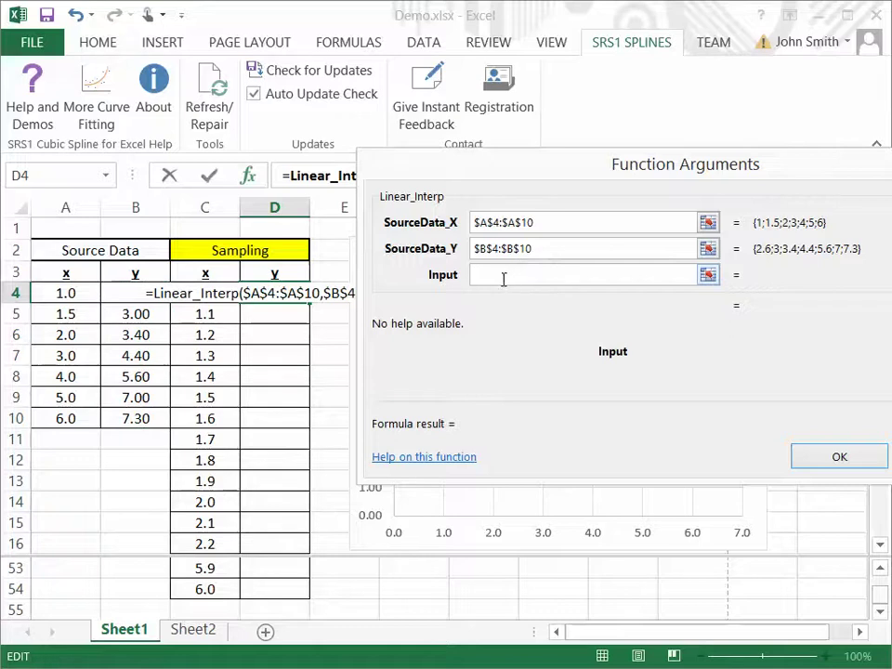
{"action": "left_click", "coordinate": [209, 293]}
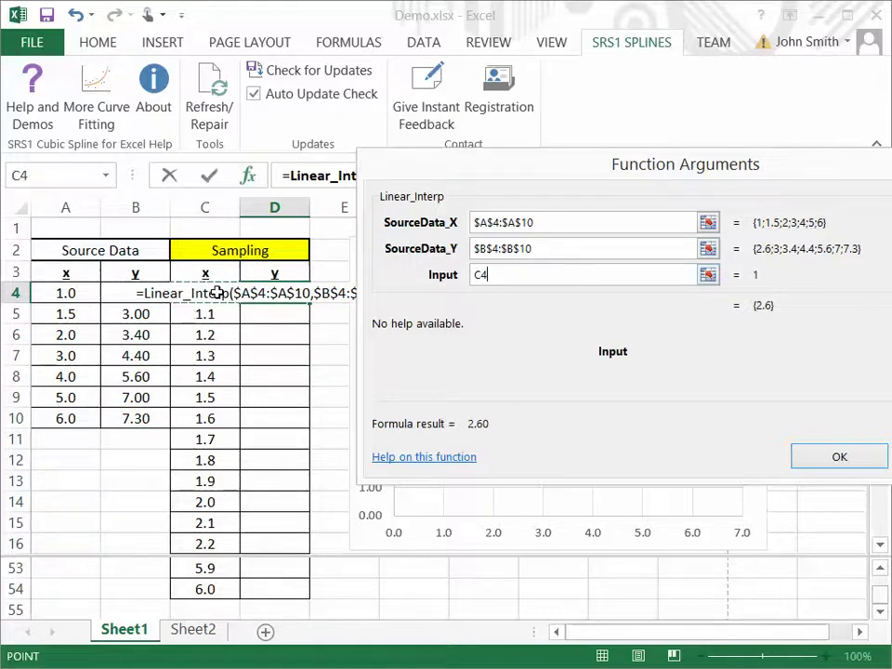
{"action": "left_click", "coordinate": [807, 458]}
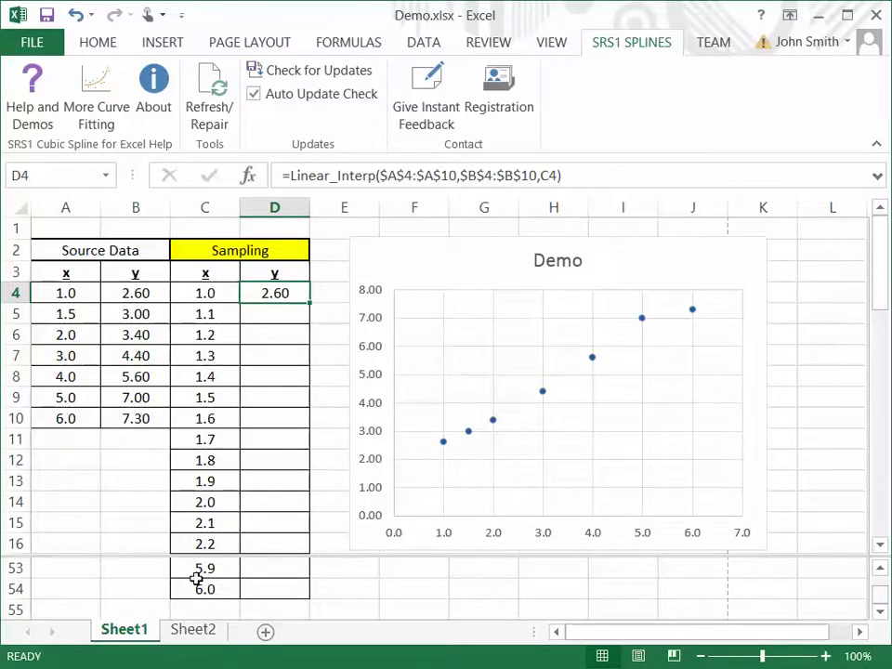
{"action": "double_click", "coordinate": [308, 301]}
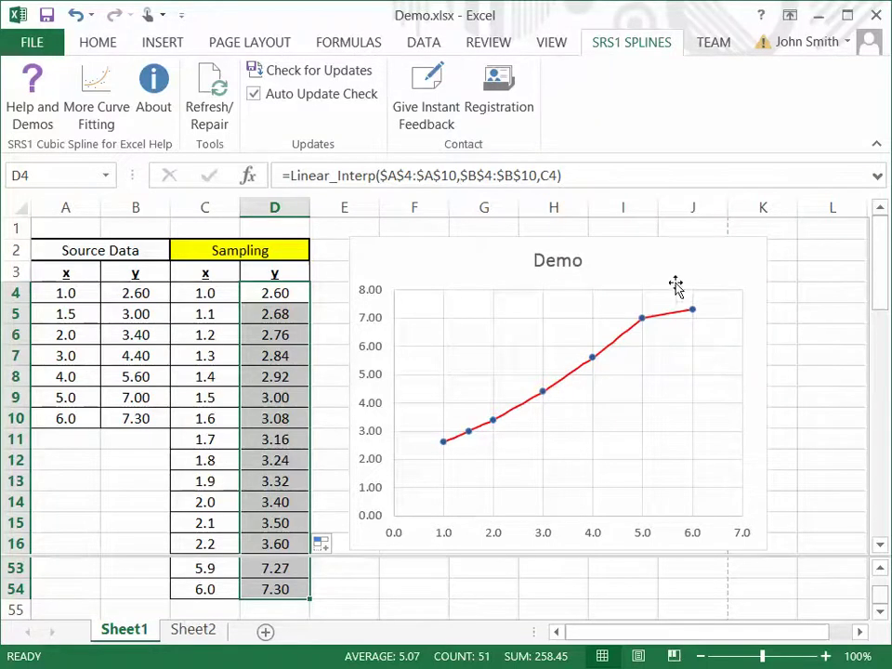
Replace Linear_Interp with cubic_spline in D4's formula and fill it down the sampling y column to D54
{"action": "left_click", "coordinate": [289, 292]}
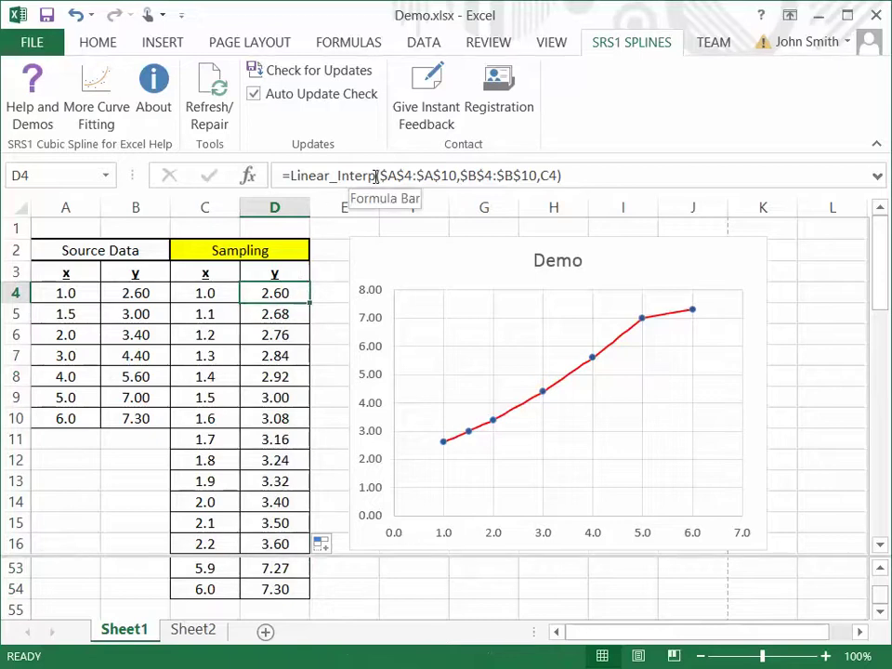
{"action": "left_click_drag", "start_coordinate": [375, 175], "coordinate": [291, 175]}
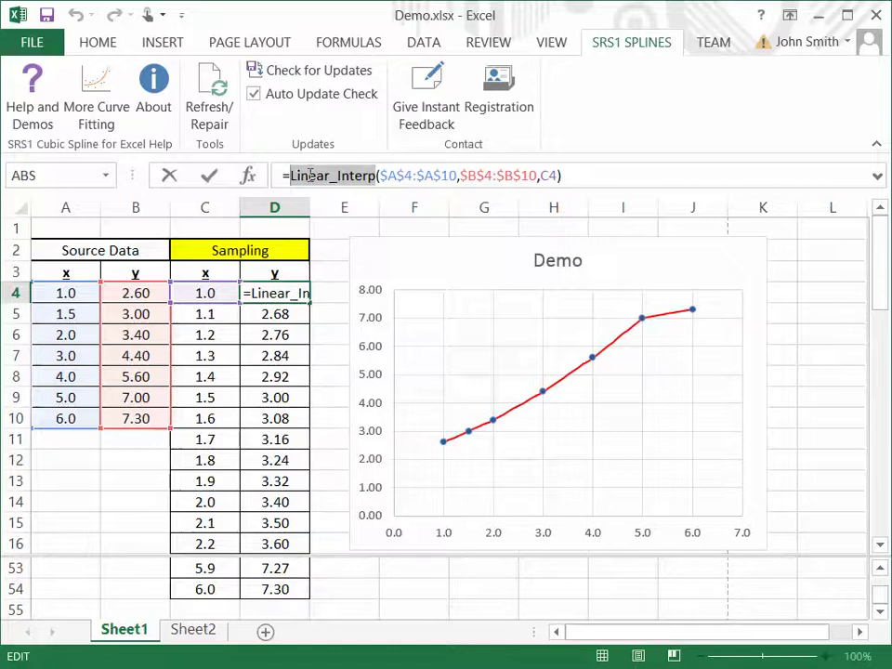
{"action": "type", "text": "cubic_"}
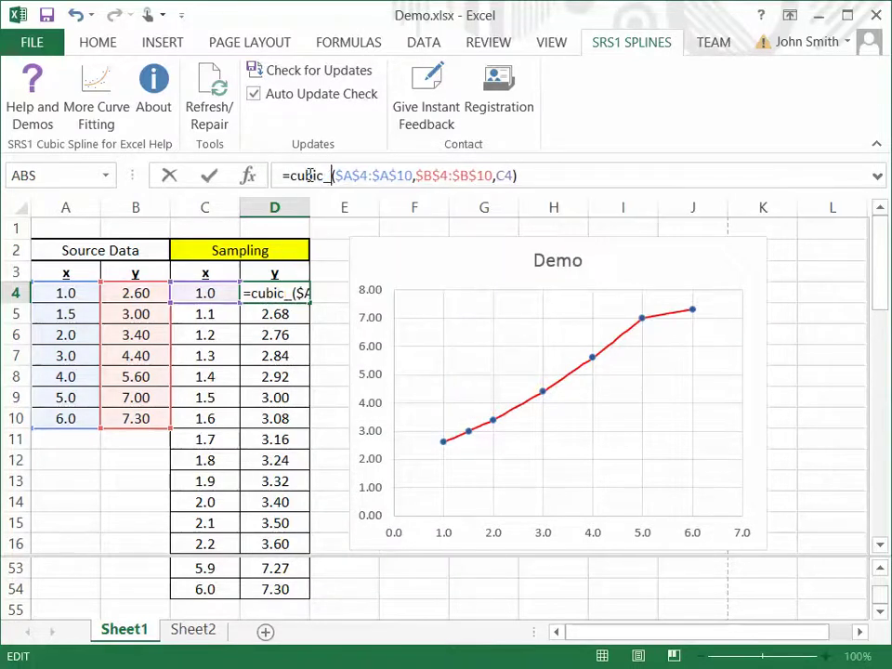
{"action": "type", "text": "spline"}
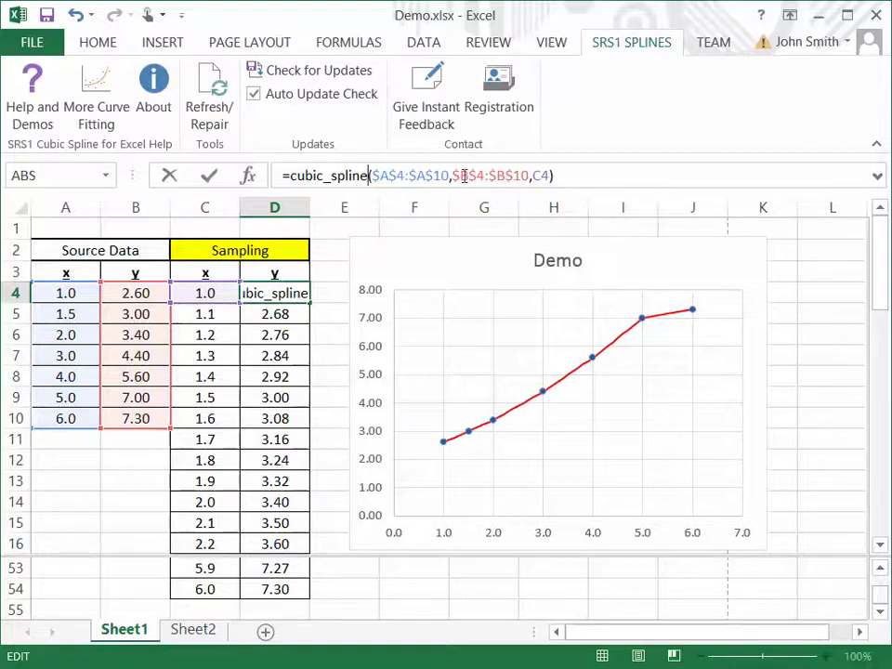
{"action": "left_click", "coordinate": [210, 177]}
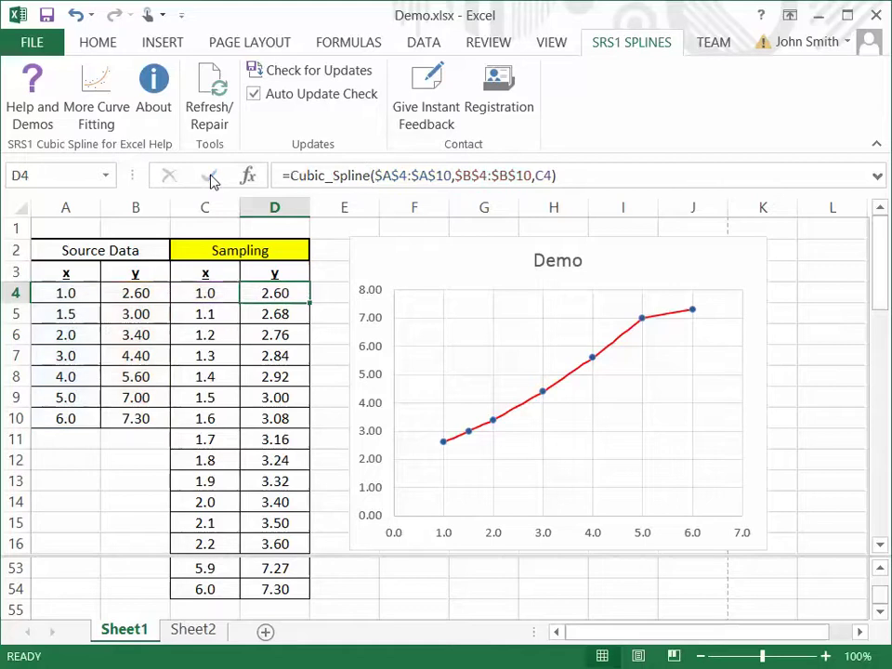
{"action": "double_click", "coordinate": [311, 303]}
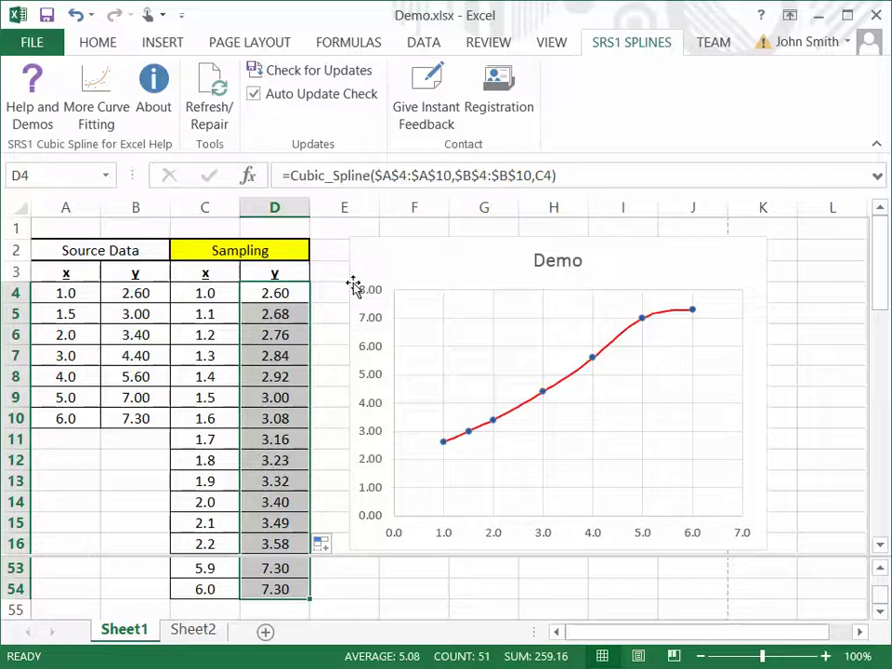
{"action": "left_click", "coordinate": [330, 228]}
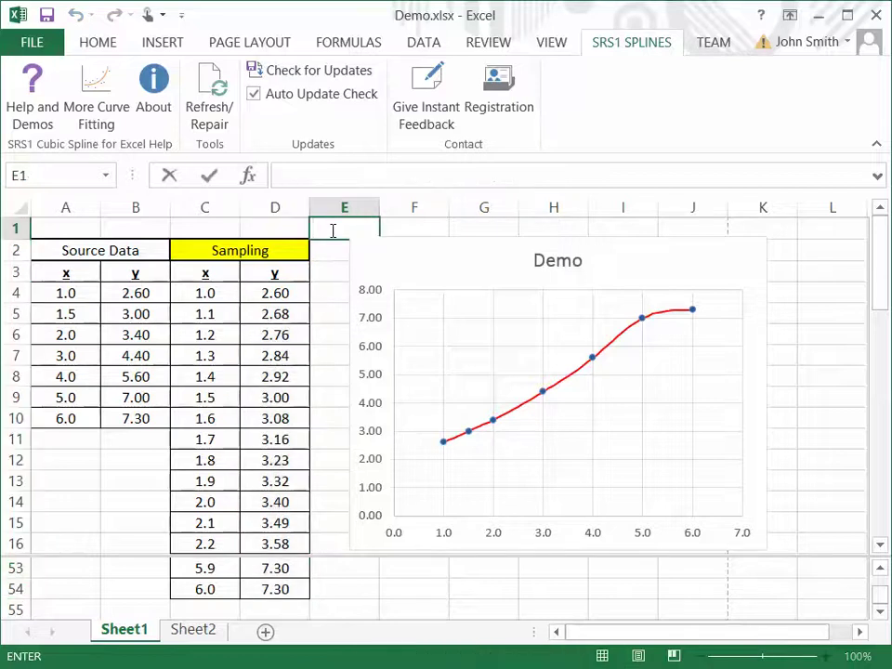
{"action": "left_click", "coordinate": [64, 226]}
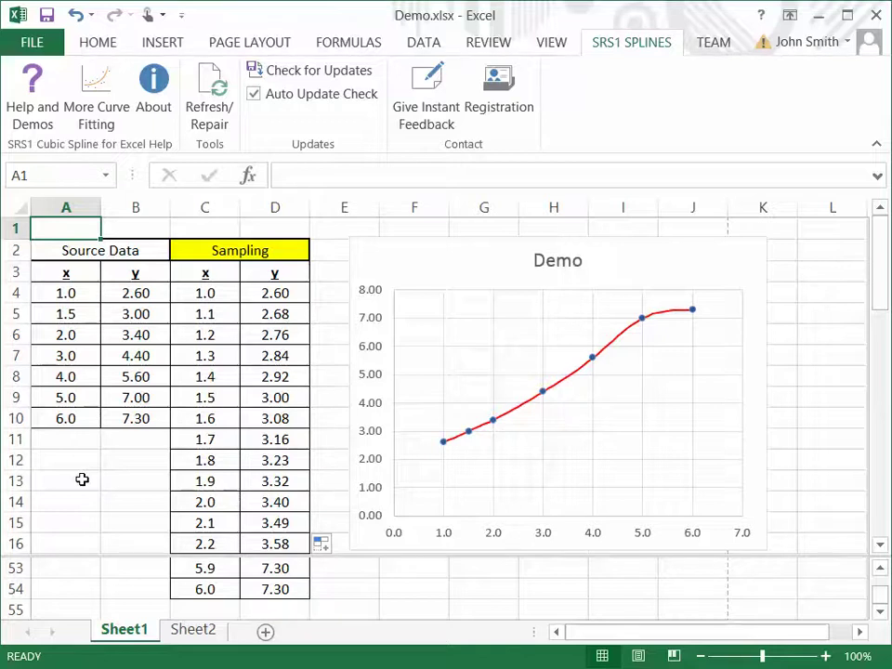
Copy the second x-y data set, D5:E11 on Sheet2, and paste it as values over Sheet1's source data starting at A4
{"action": "left_click", "coordinate": [193, 630]}
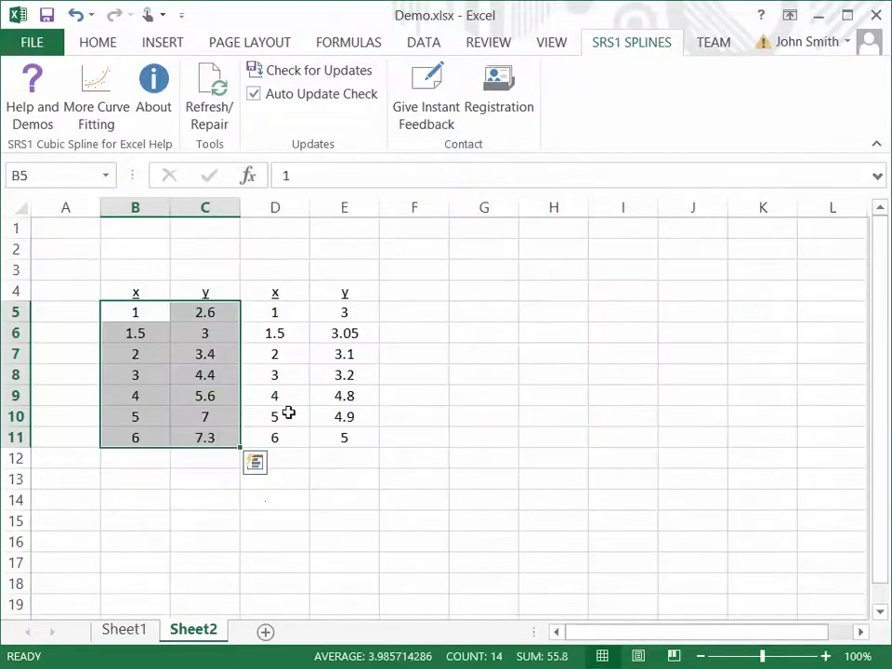
{"action": "left_click_drag", "start_coordinate": [275, 313], "coordinate": [358, 440]}
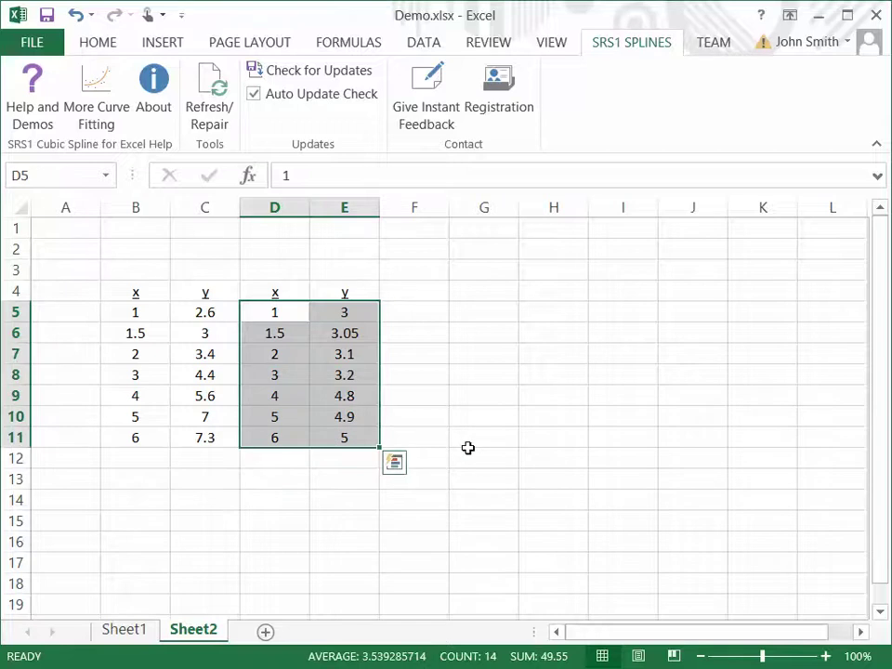
{"action": "key", "text": "ctrl+c"}
{"action": "left_click", "coordinate": [141, 630]}
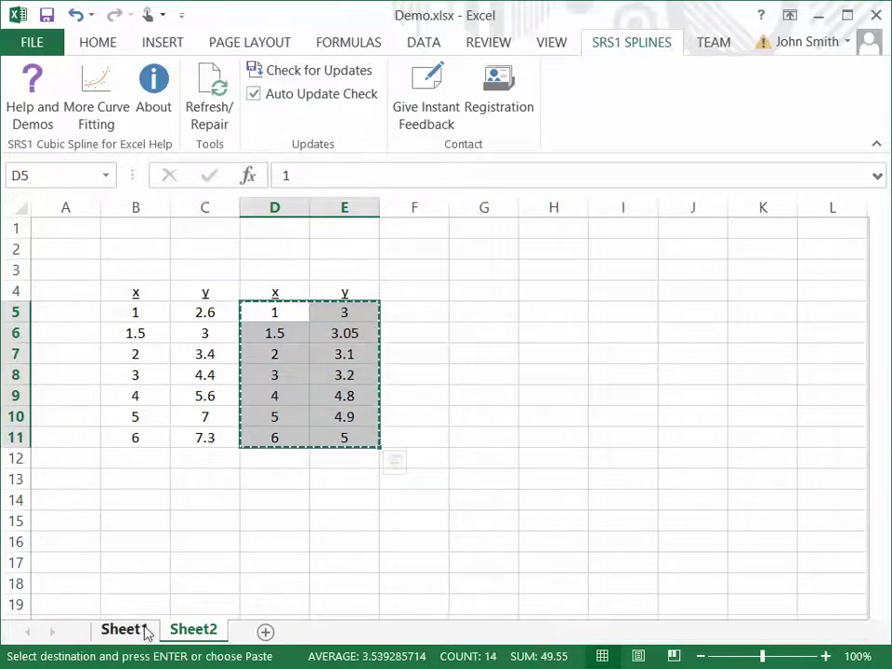
{"action": "right_click", "coordinate": [73, 294]}
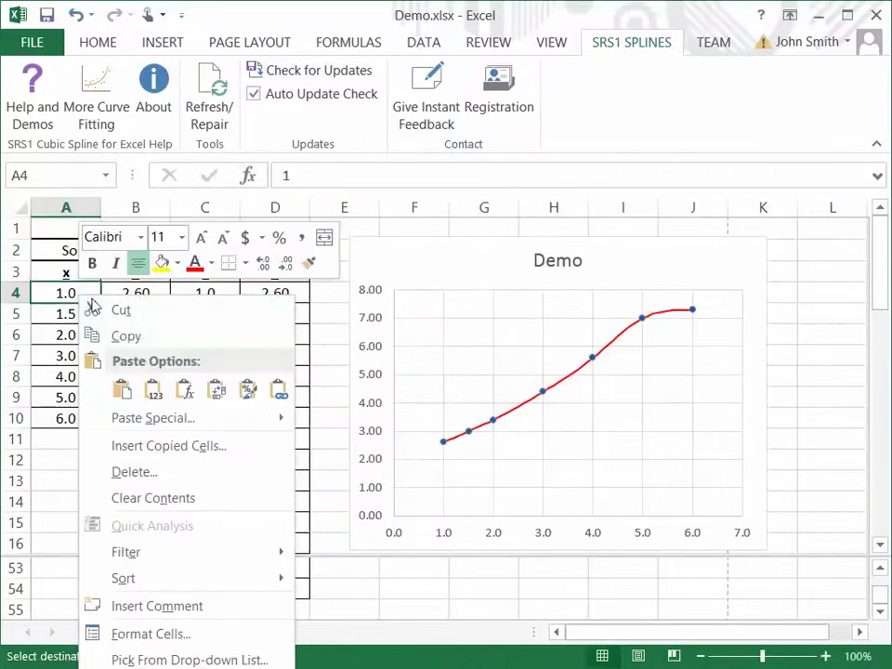
{"action": "left_click", "coordinate": [154, 388]}
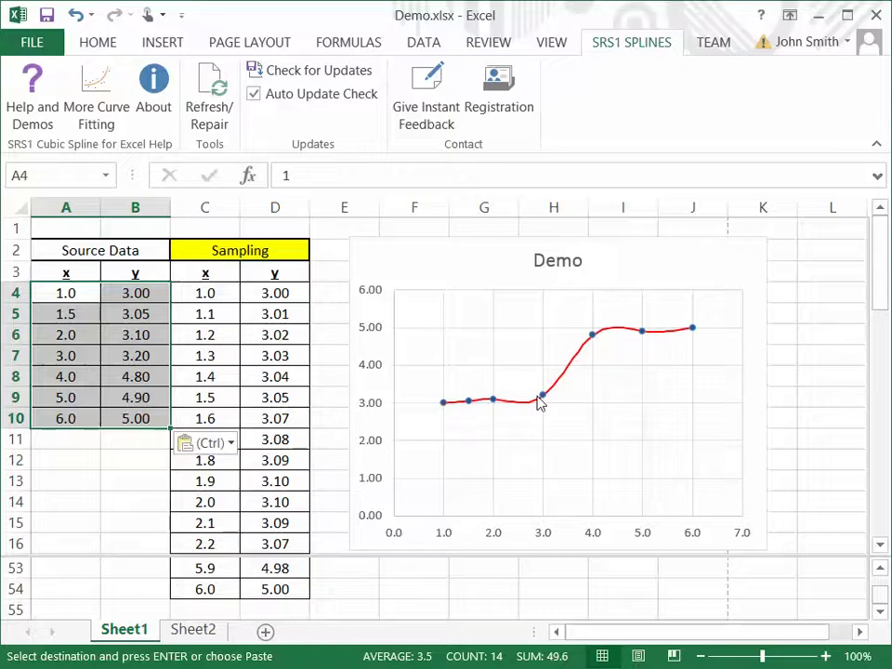
{"action": "mouse_move", "coordinate": [593, 338]}
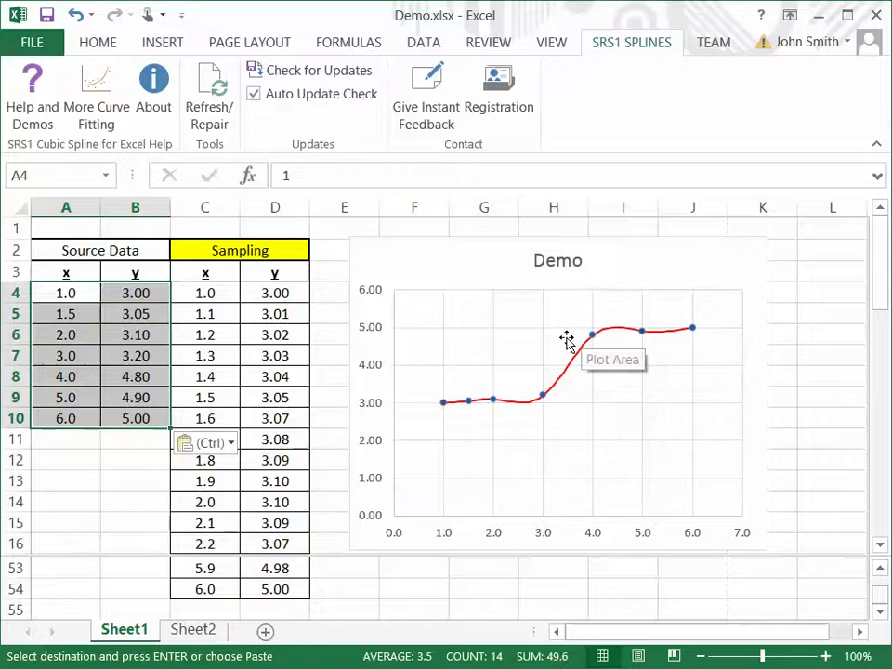
Change D4's function from Cubic_Spline to Bessel_Spline and fill the formula down the sampling y column to D54
{"action": "left_click", "coordinate": [290, 292]}
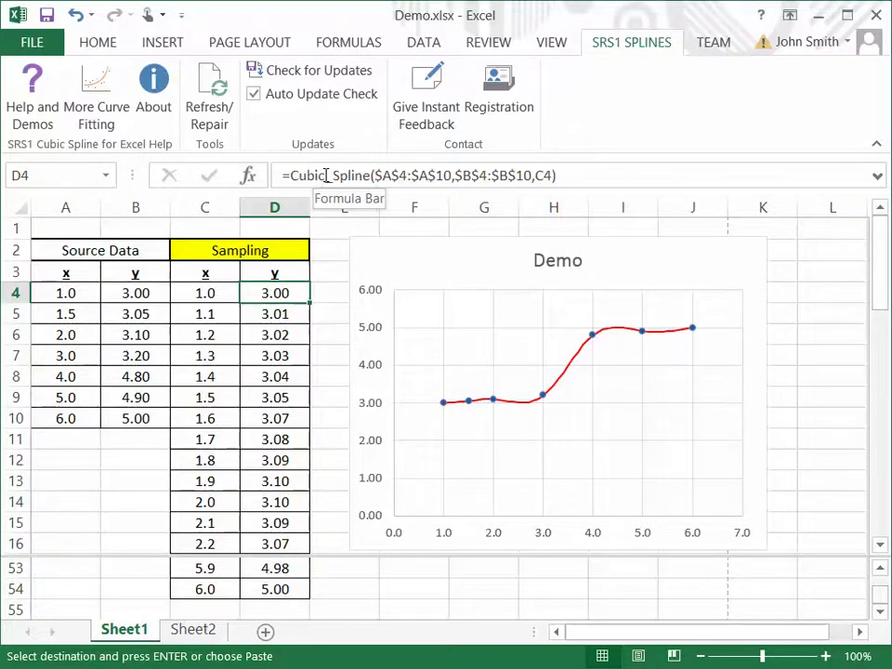
{"action": "left_click_drag", "start_coordinate": [325, 175], "coordinate": [290, 175]}
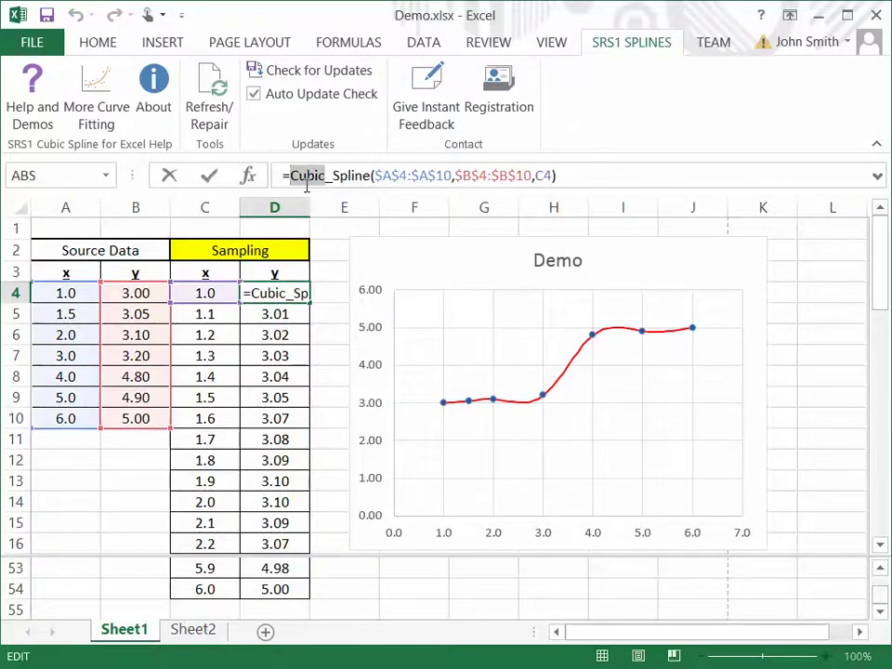
{"action": "type", "text": "bes"}
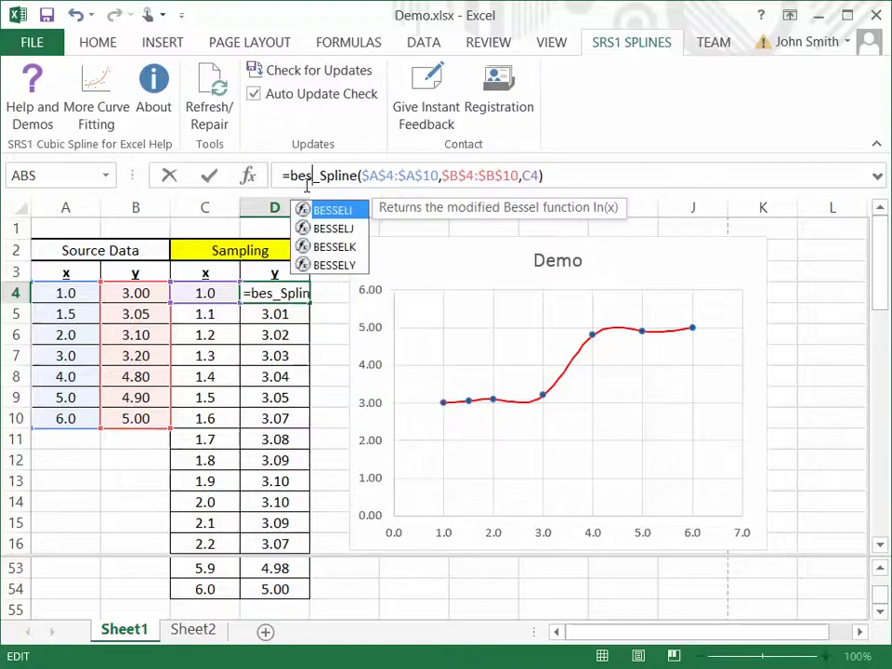
{"action": "type", "text": "sel"}
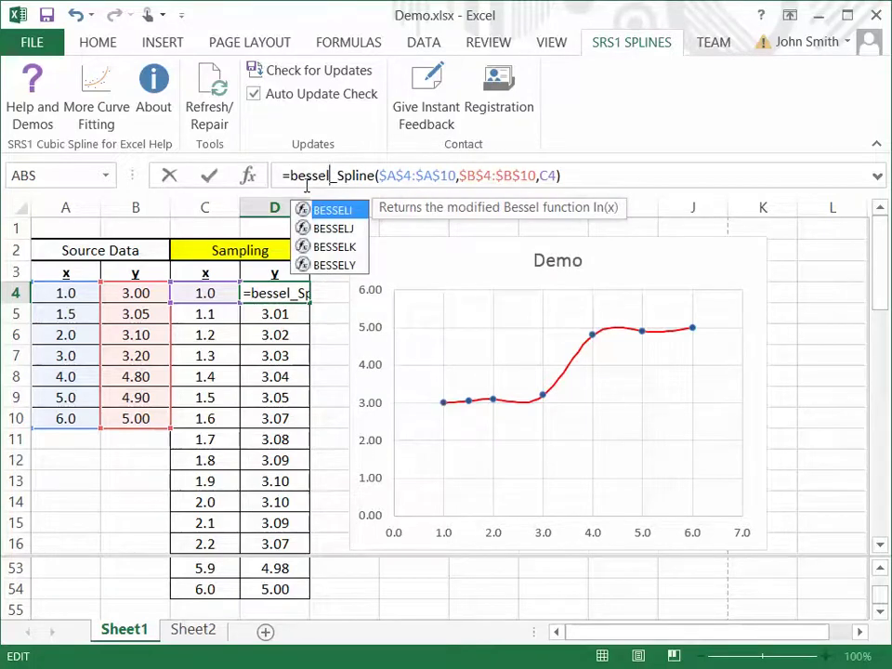
{"action": "key", "text": "Escape"}
{"action": "key", "text": "Return"}
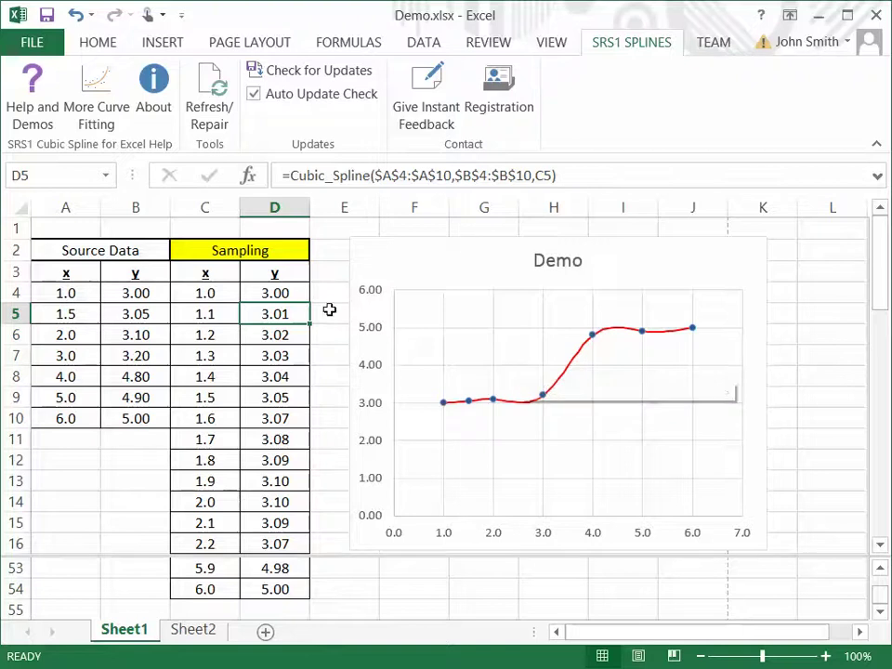
{"action": "left_click", "coordinate": [293, 294]}
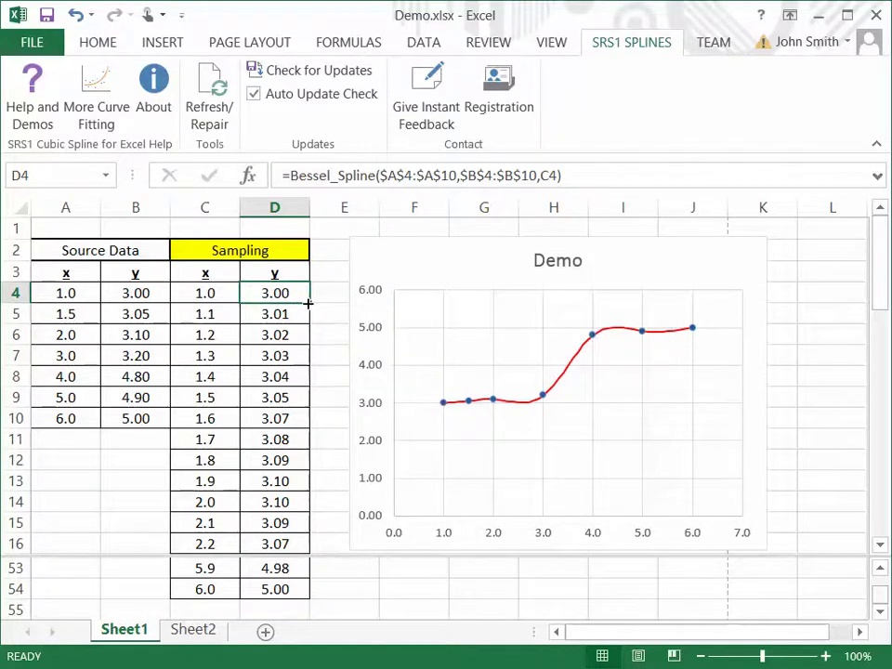
{"action": "double_click", "coordinate": [308, 302]}
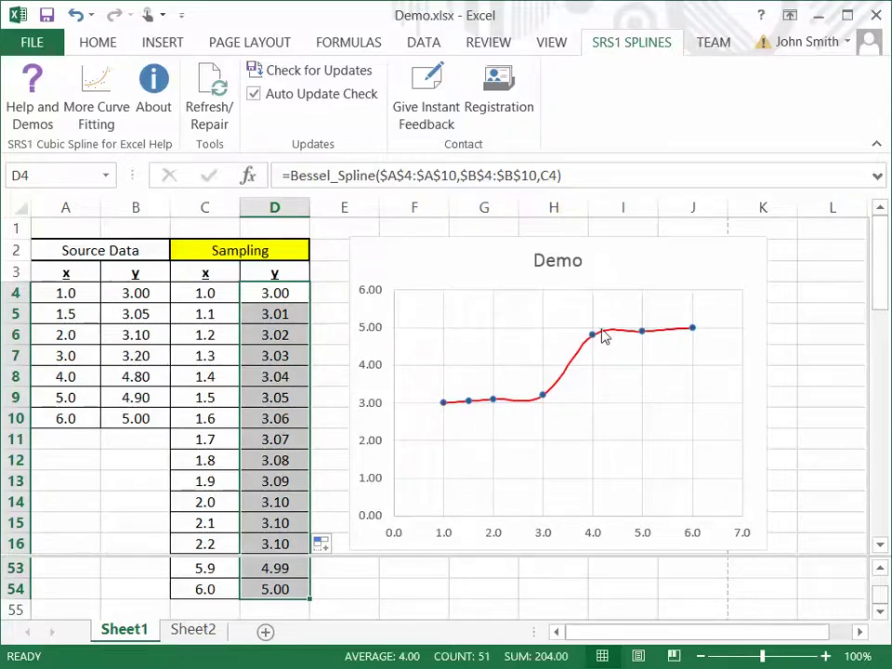
{"action": "mouse_move", "coordinate": [589, 336]}
{"action": "mouse_move", "coordinate": [483, 406]}
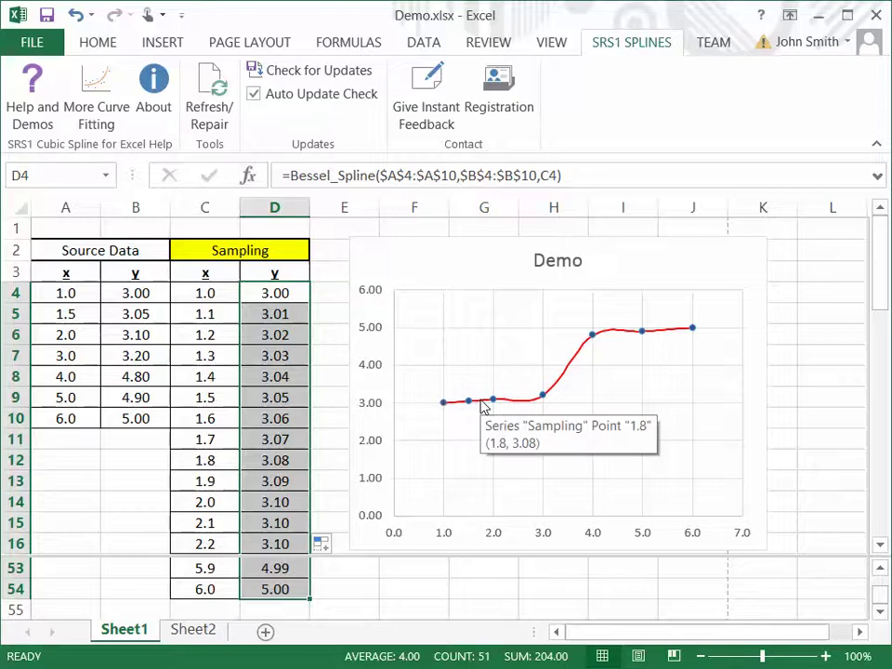
Replace Bessel_Spline with OneWay_Spline in D4's formula and fill it down the sampling y column to D54
{"action": "left_click", "coordinate": [279, 294]}
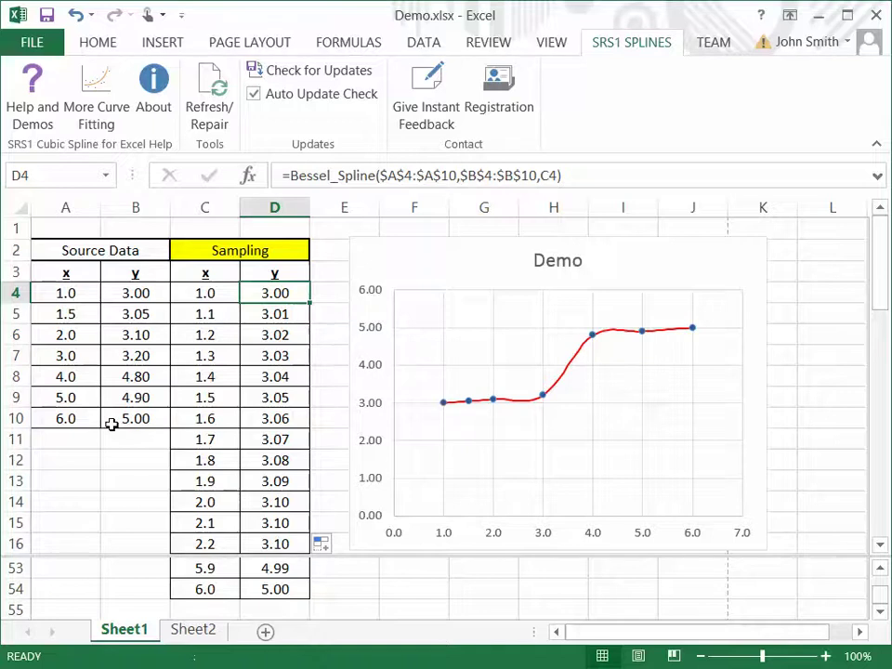
{"action": "left_click", "coordinate": [332, 176]}
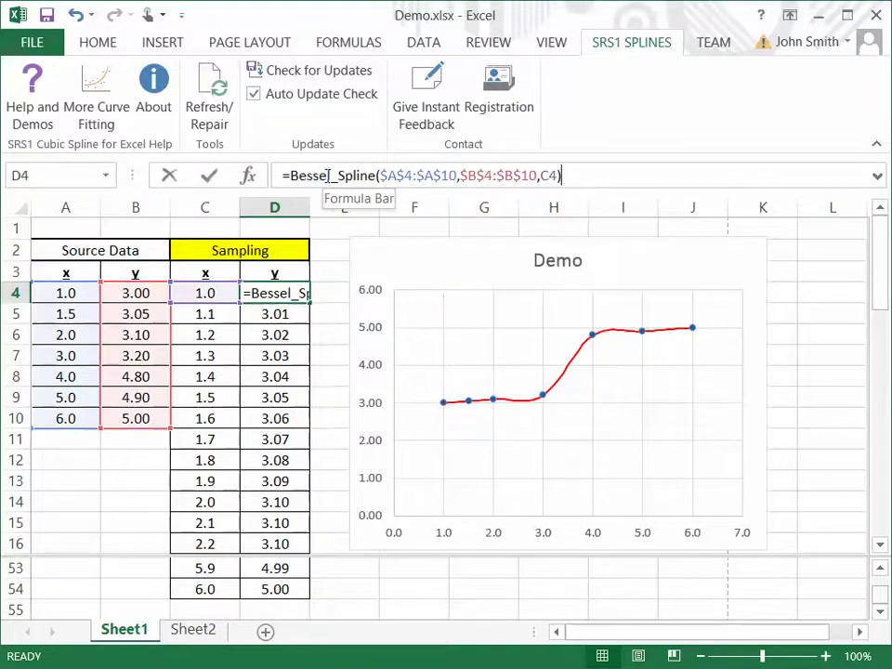
{"action": "left_click_drag", "start_coordinate": [330, 176], "coordinate": [290, 177]}
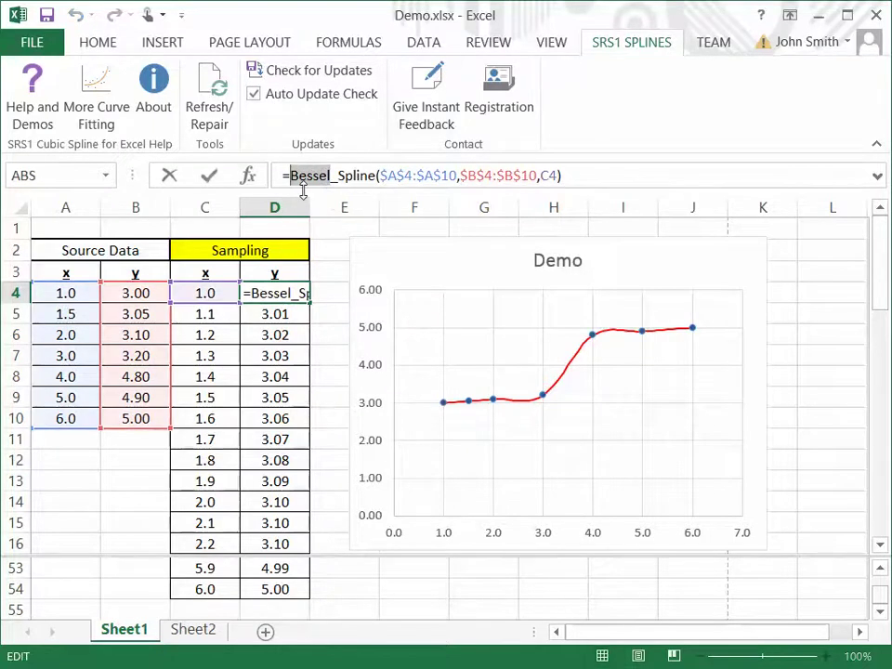
{"action": "type", "text": "Oneway"}
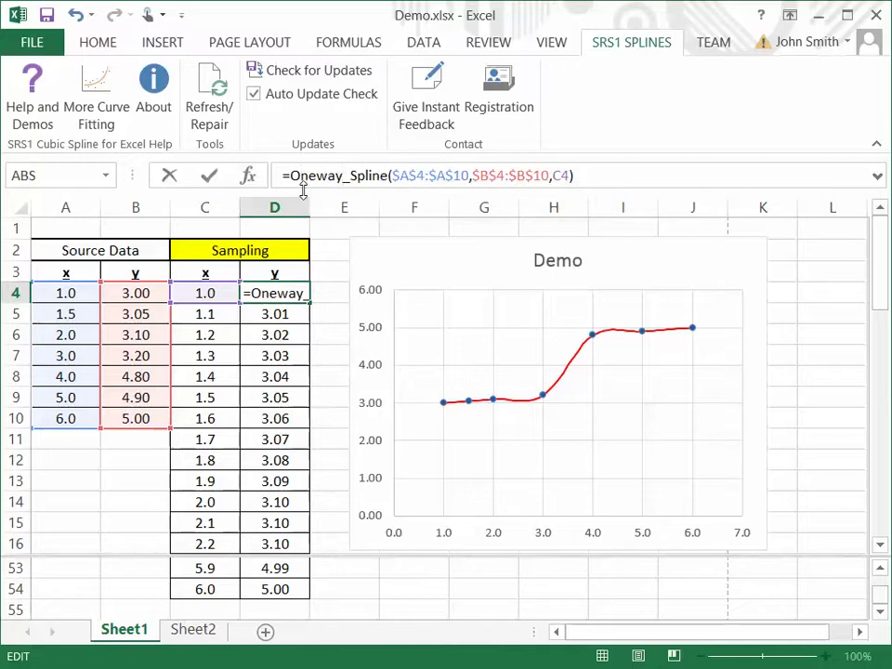
{"action": "key", "text": "Return"}
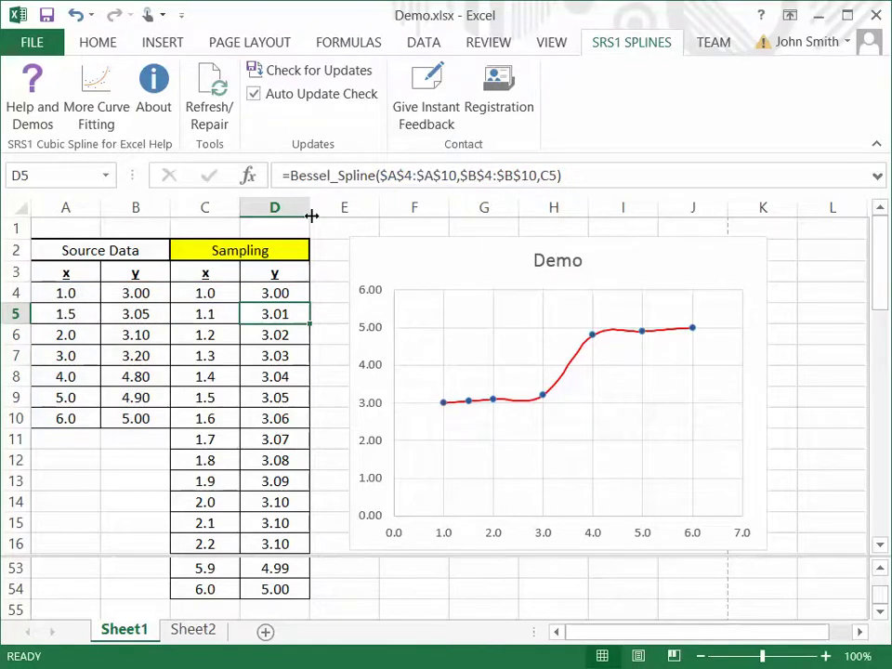
{"action": "left_click", "coordinate": [287, 293]}
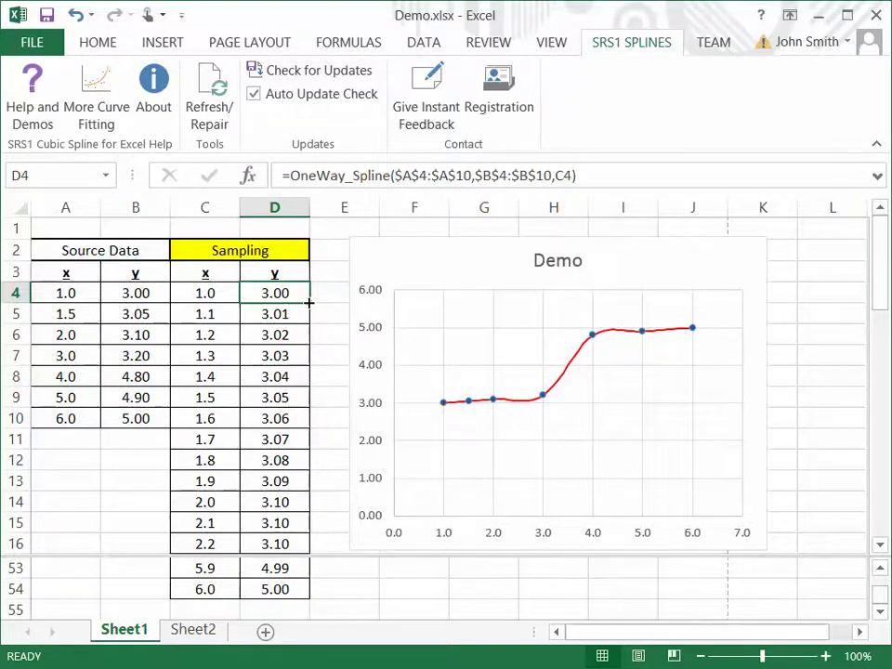
{"action": "double_click", "coordinate": [308, 302]}
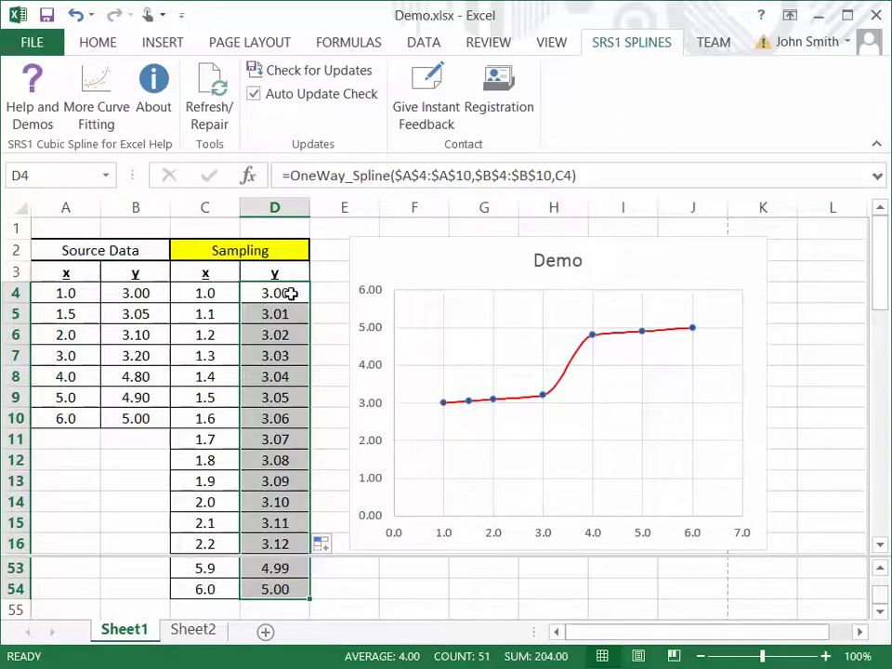
{"action": "left_click", "coordinate": [75, 226]}
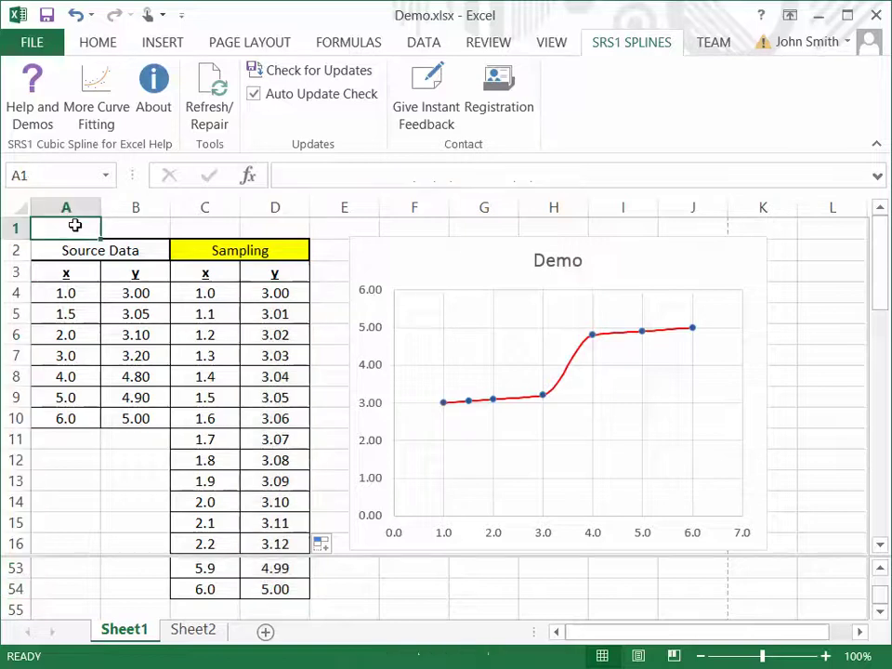